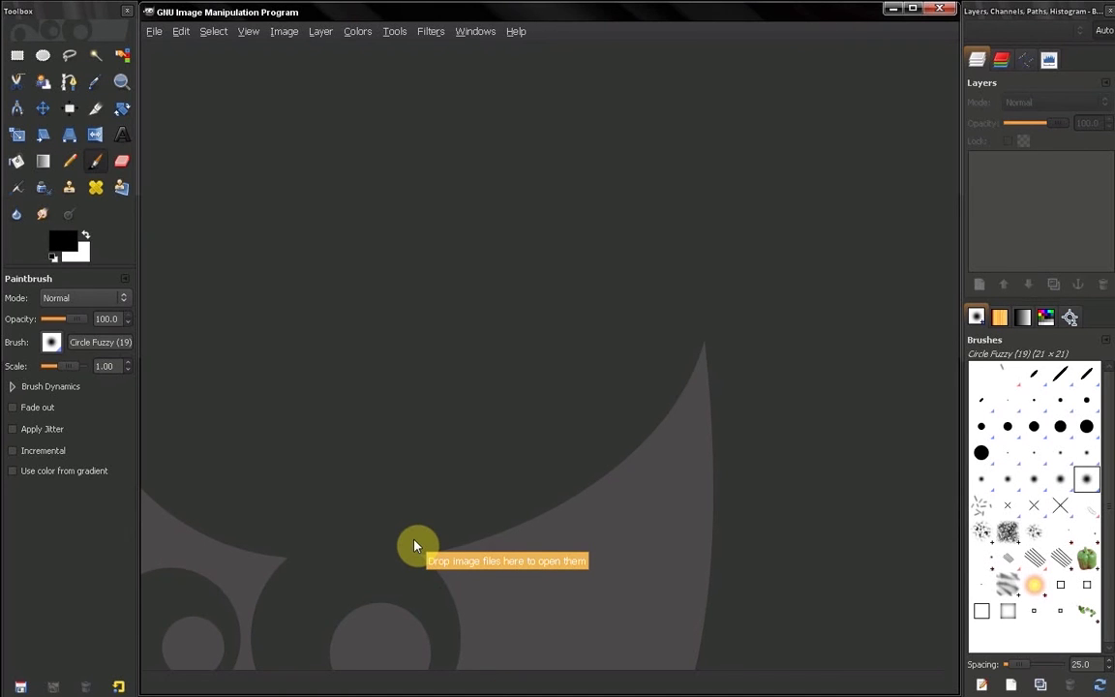
Step: Look at the Default Image page in Edit > Preferences, then close it without changes
click(180, 32)
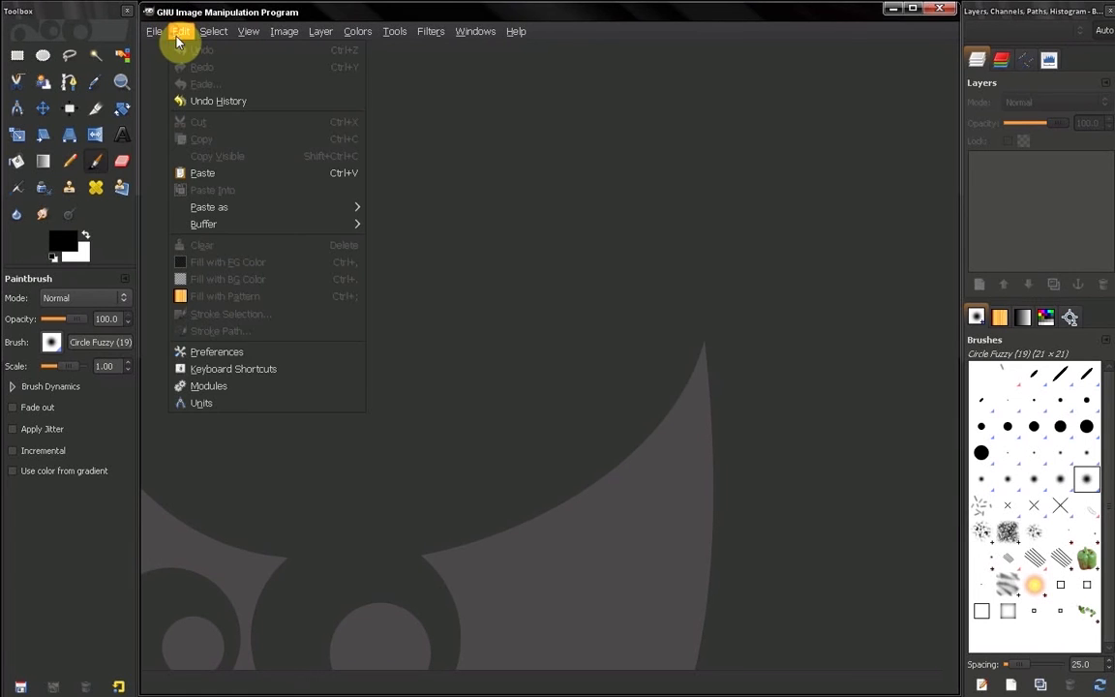
click(255, 357)
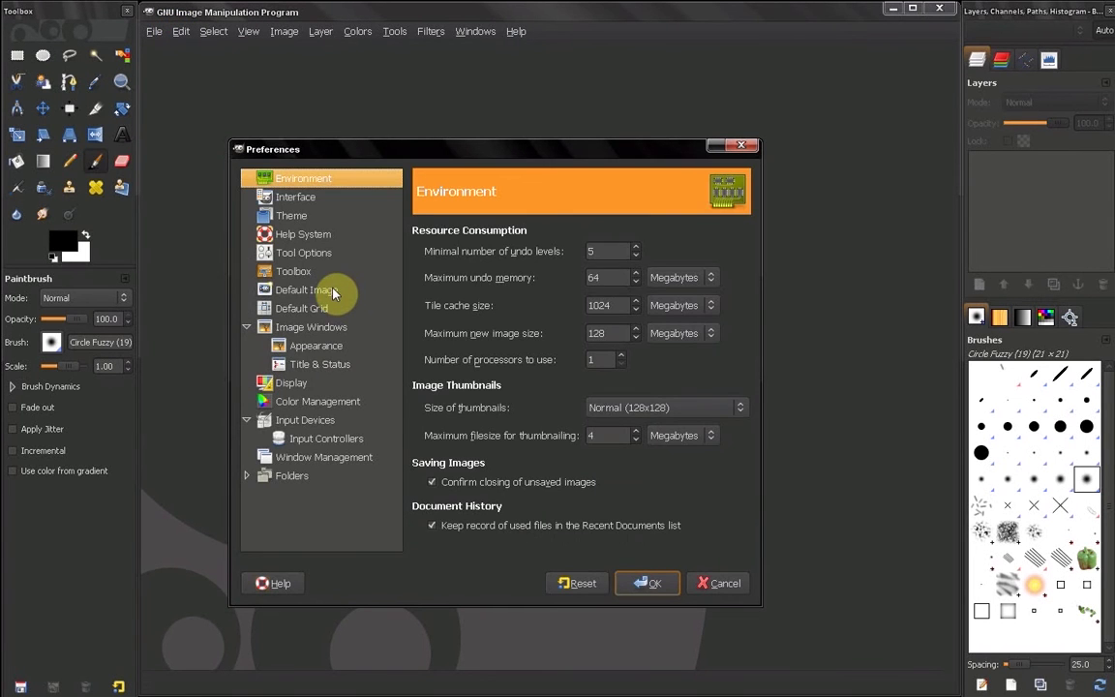
click(333, 292)
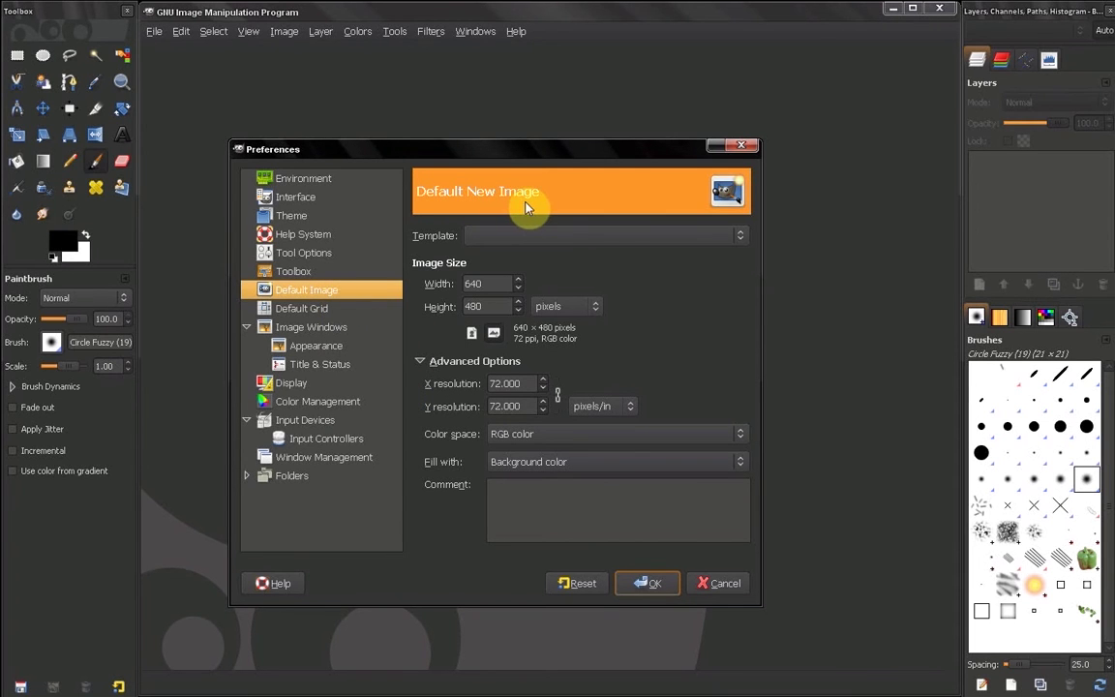
click(729, 592)
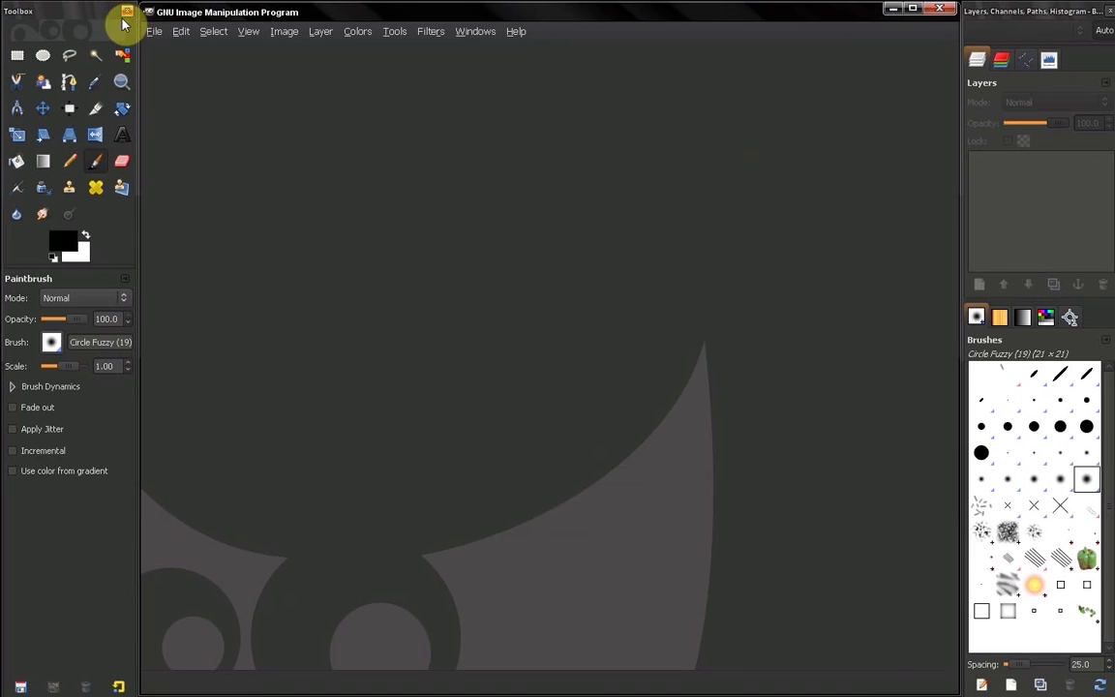
Step: Start a new image, move the dialog, and expand Advanced Options to show 640×480 at 72 ppi
click(152, 34)
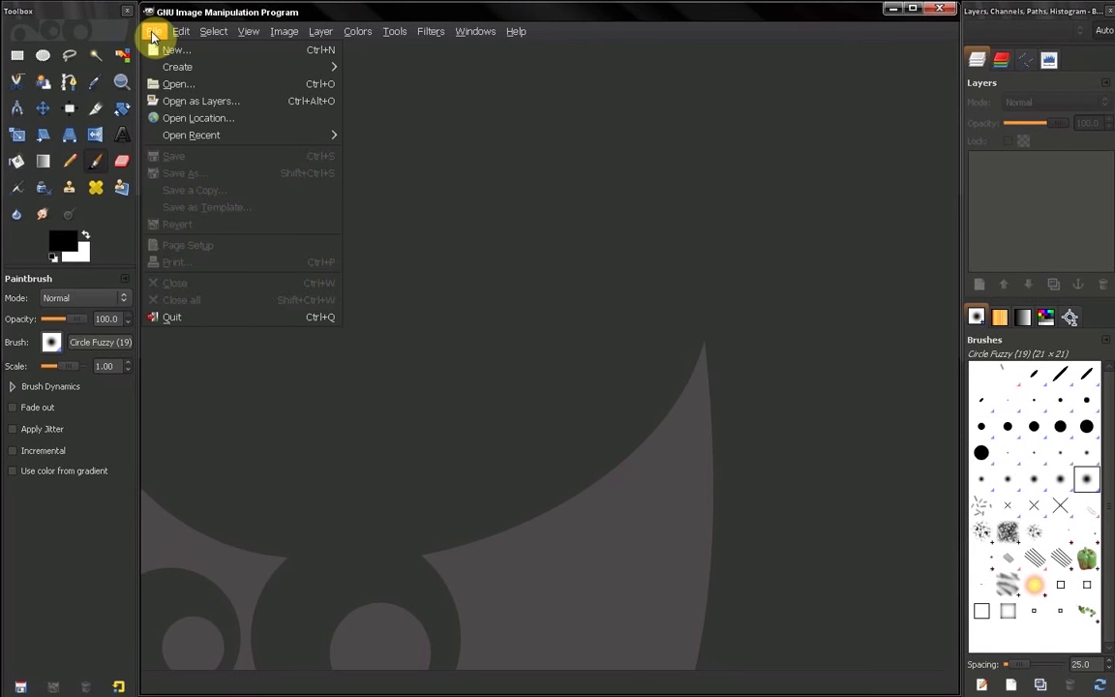
click(166, 49)
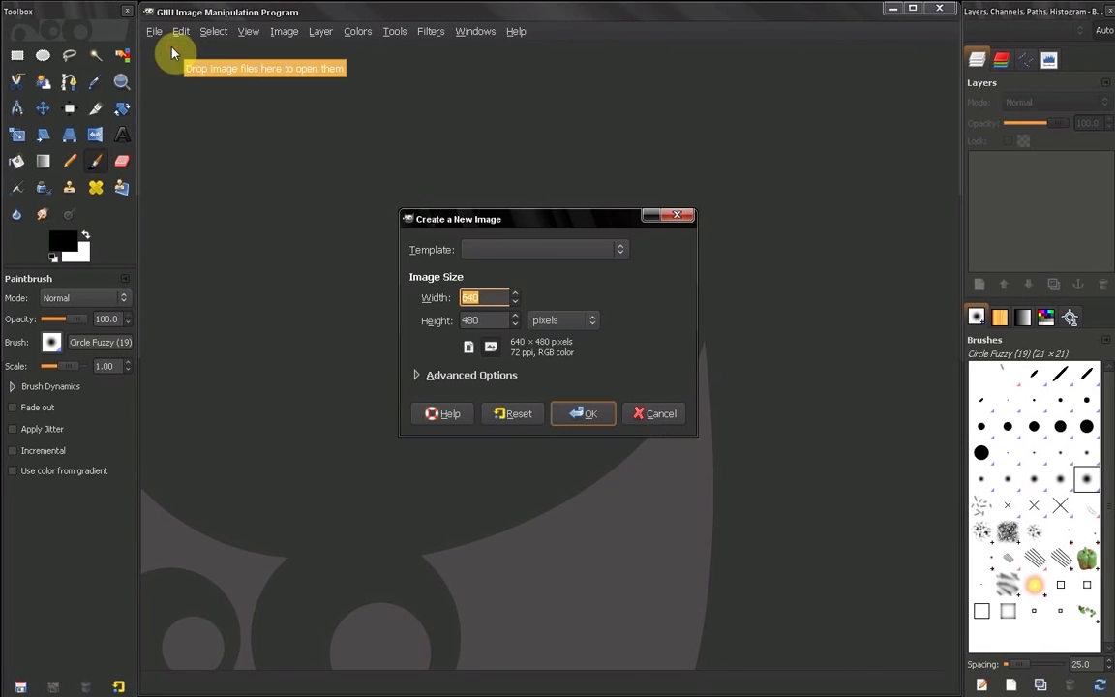
drag(530, 222, 540, 275)
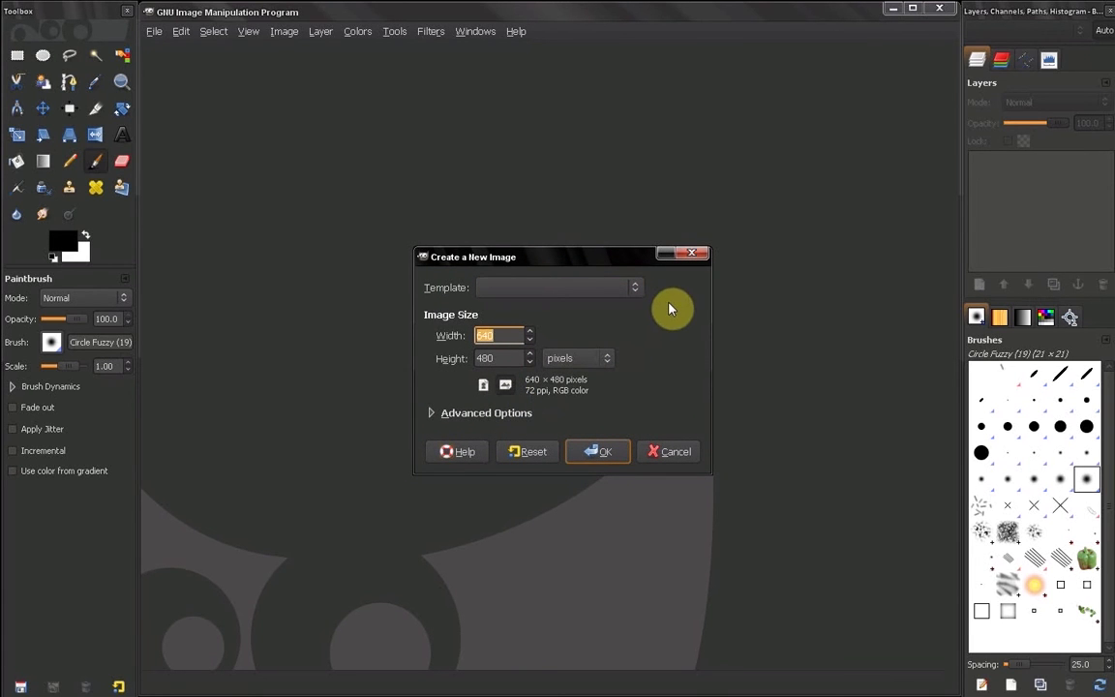
click(431, 413)
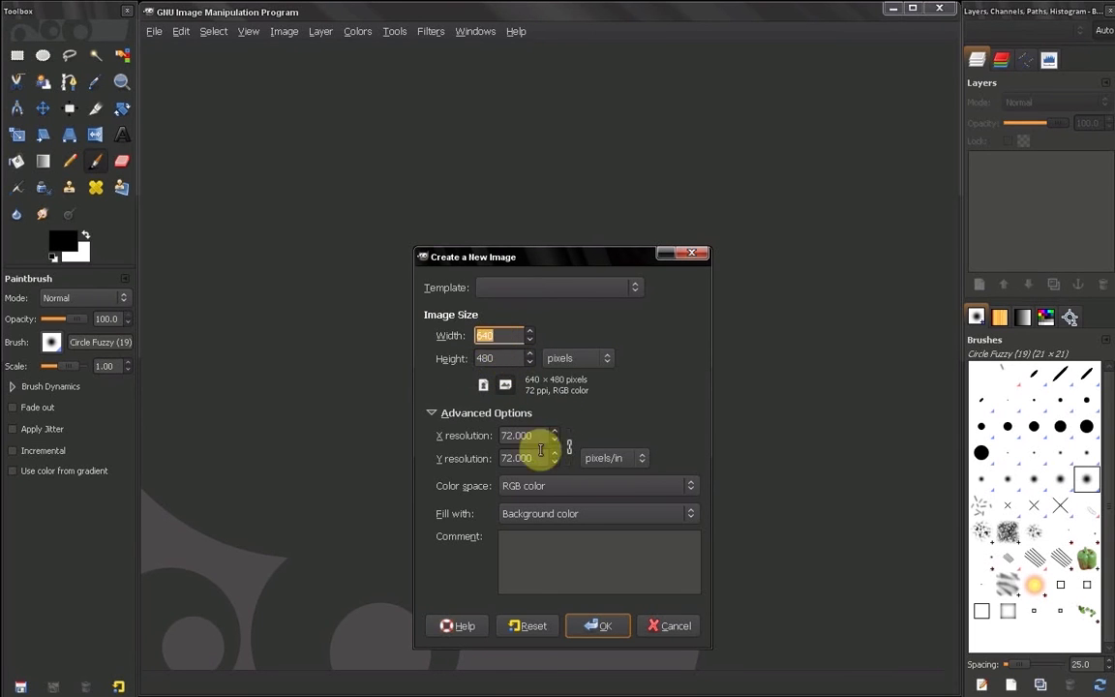
Step: Cancel the new image and reopen Preferences on the Default Image page
click(672, 625)
click(184, 31)
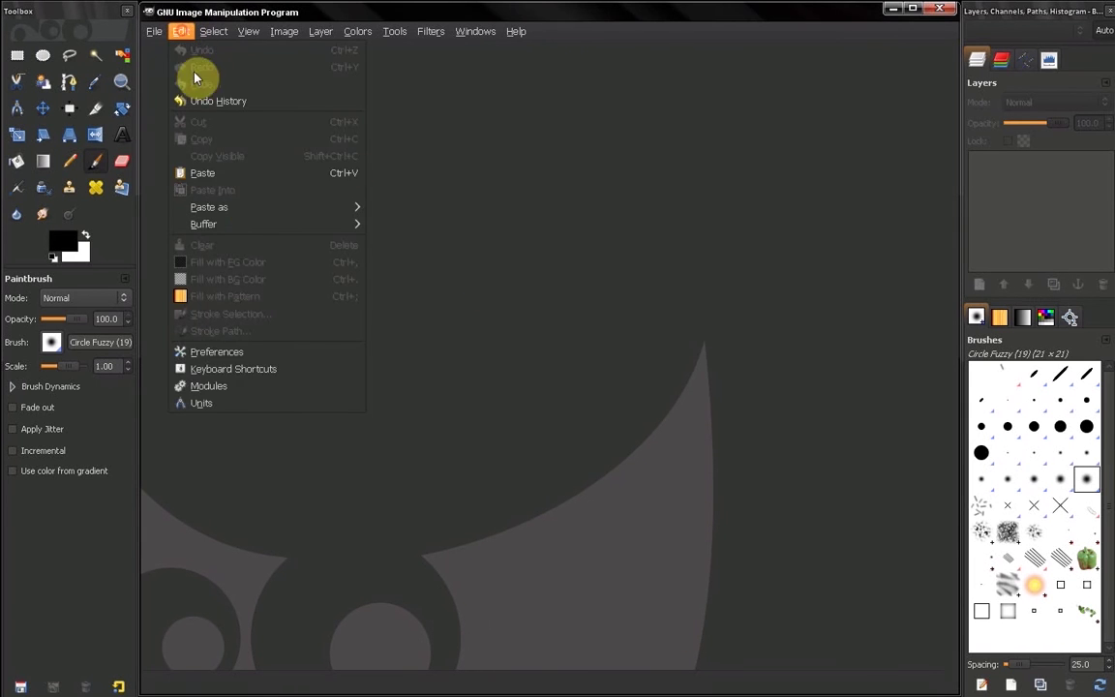
click(269, 360)
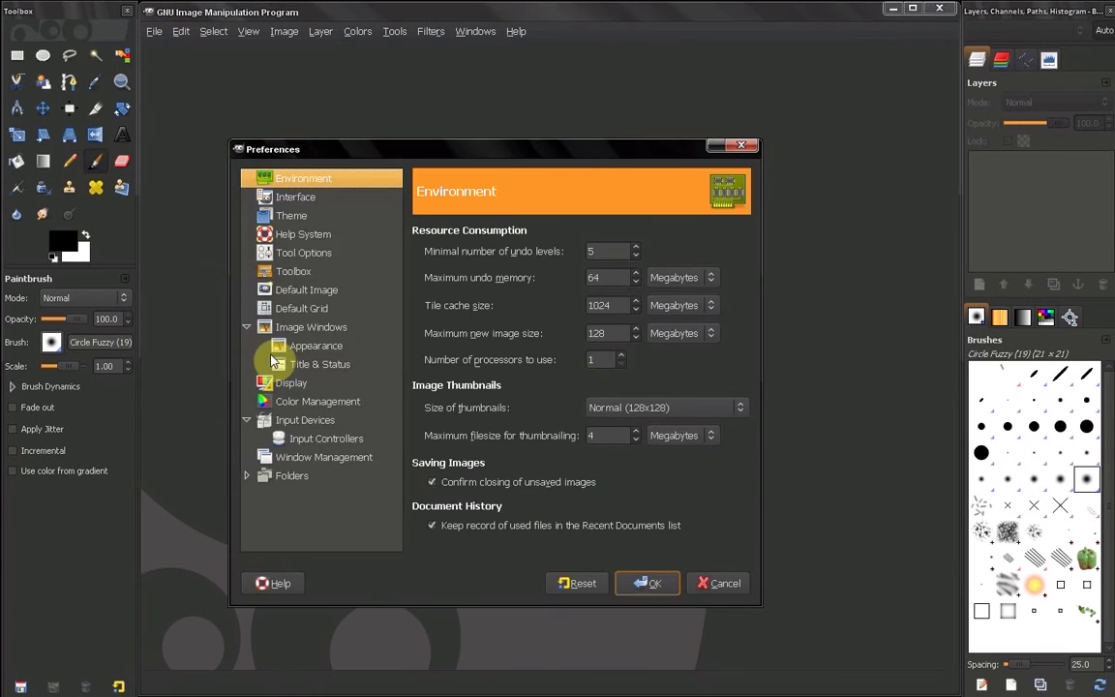
click(308, 290)
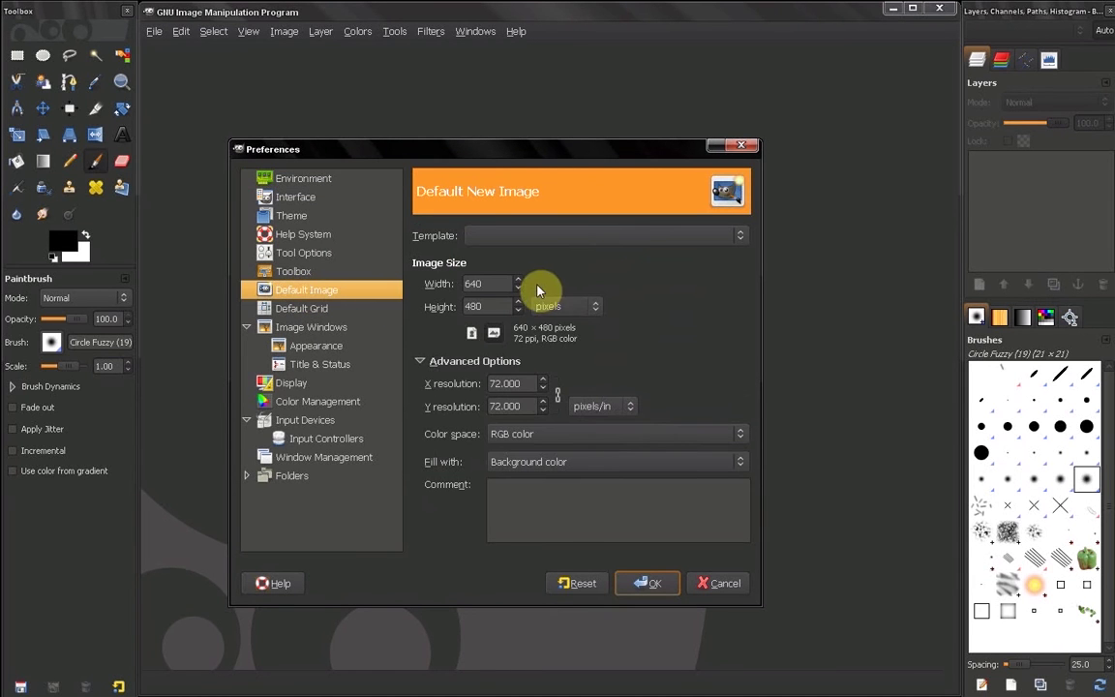
Step: Choose the 1600x1200 template in portrait orientation (1200×1600) and confirm with OK
click(646, 236)
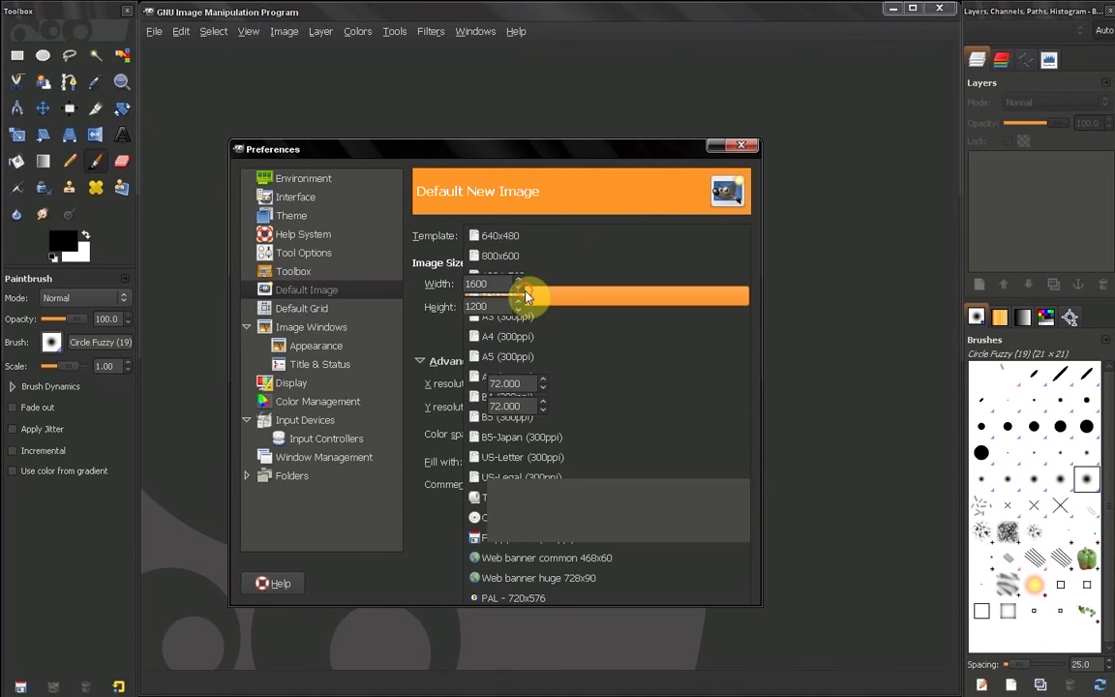
click(525, 296)
click(472, 334)
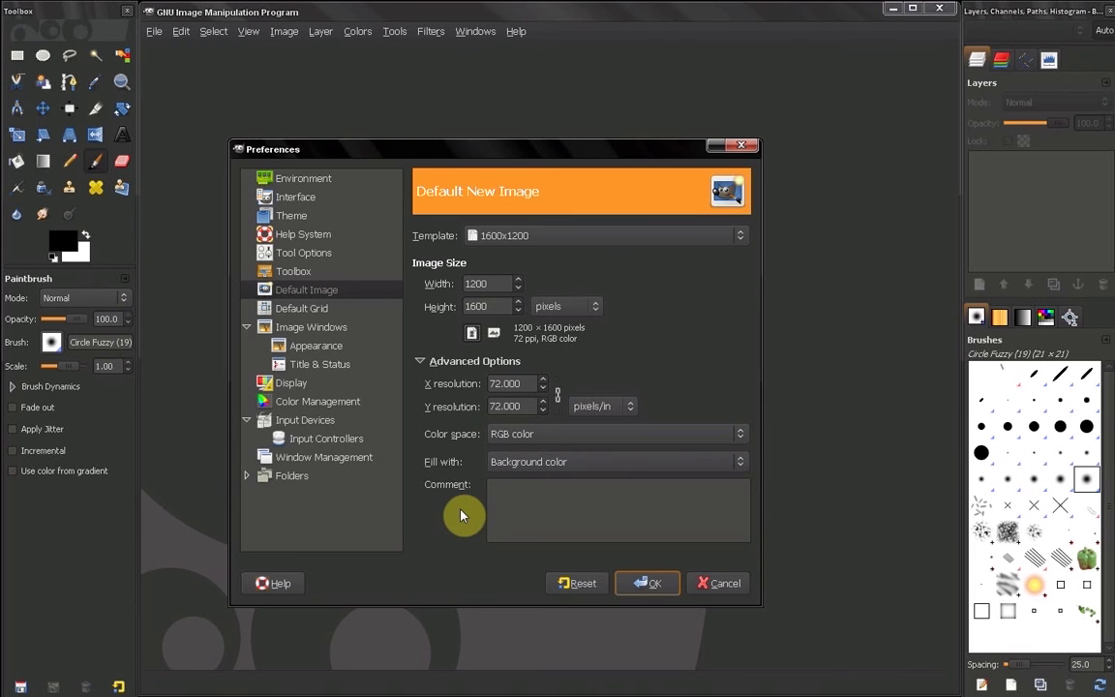
click(643, 583)
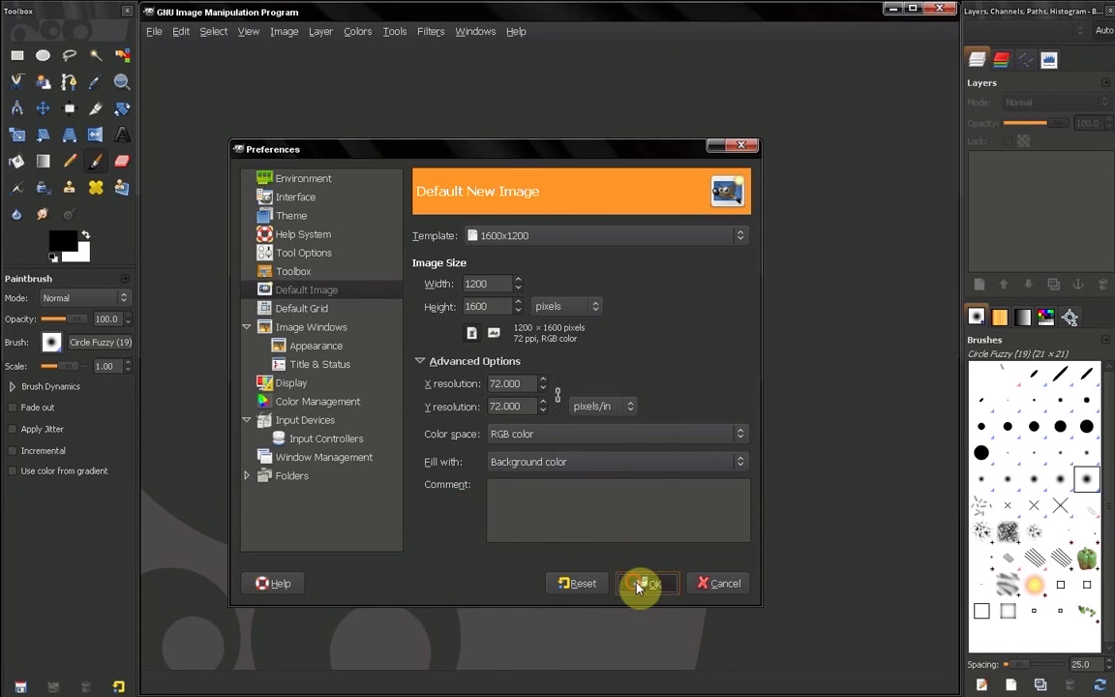
click(182, 31)
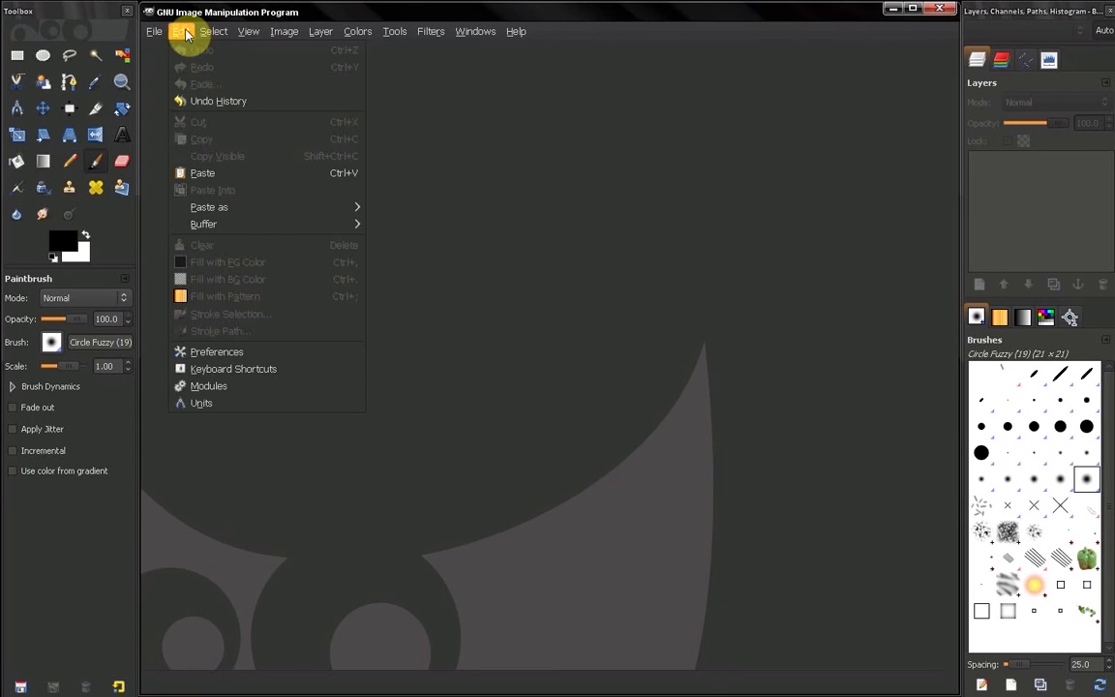
click(163, 50)
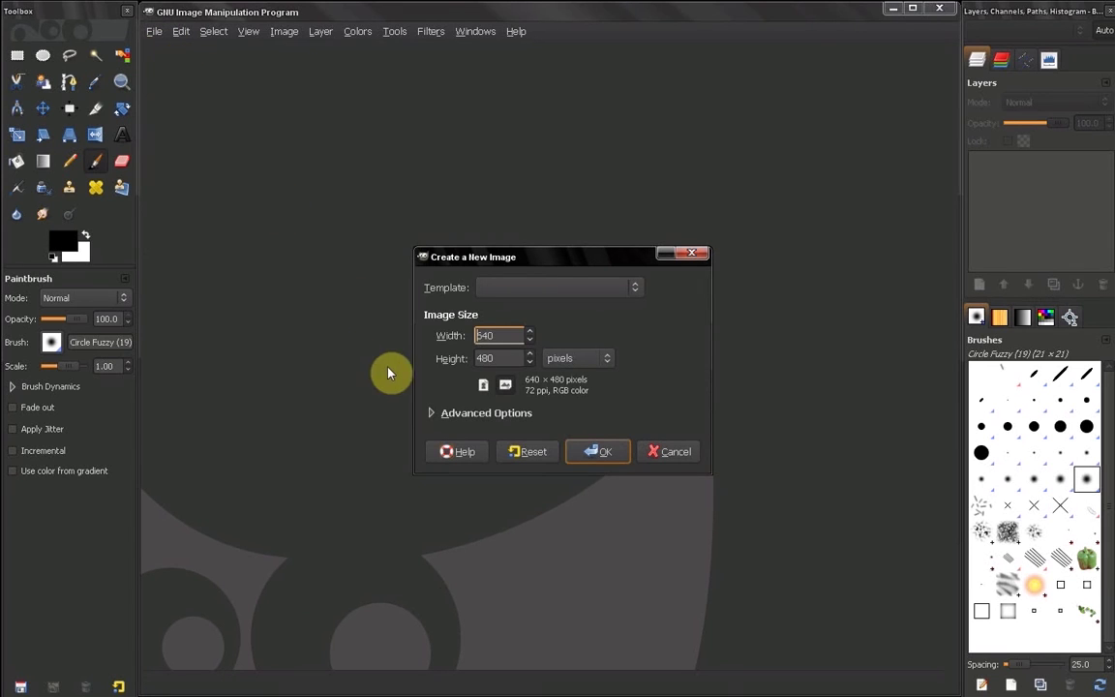
click(470, 411)
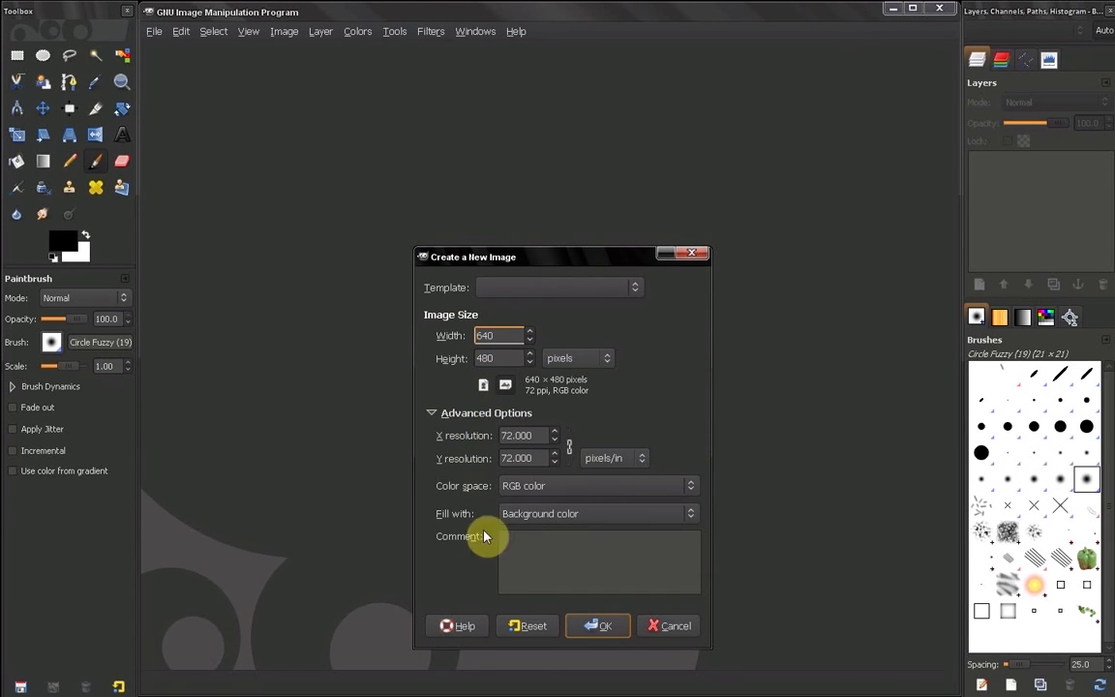
click(536, 627)
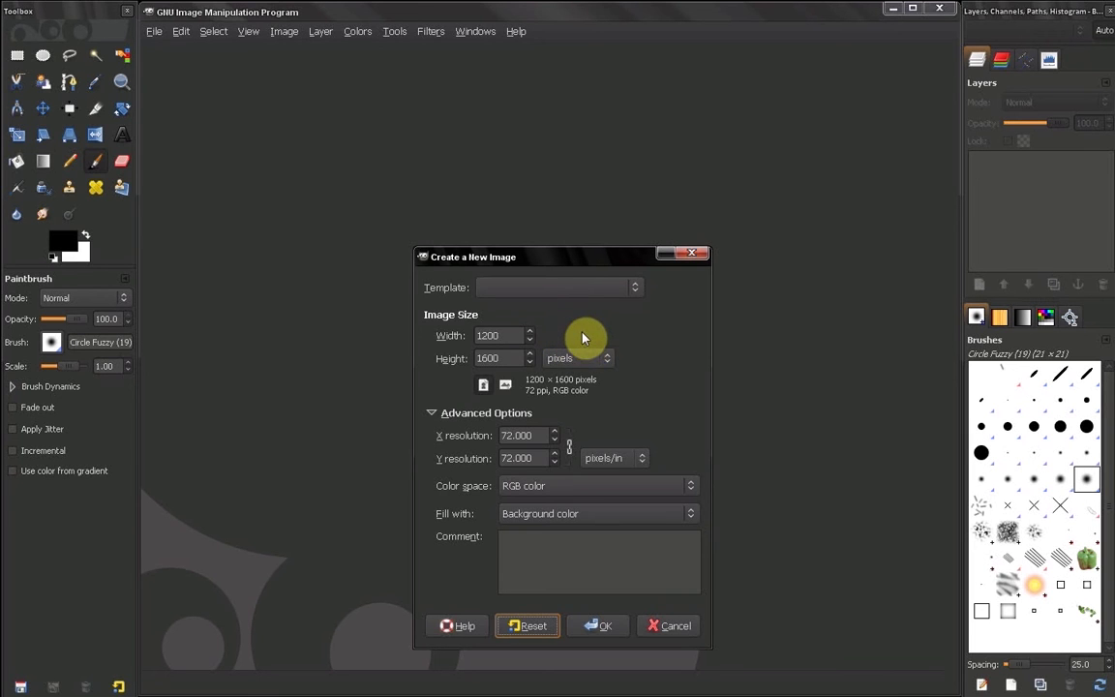
click(675, 627)
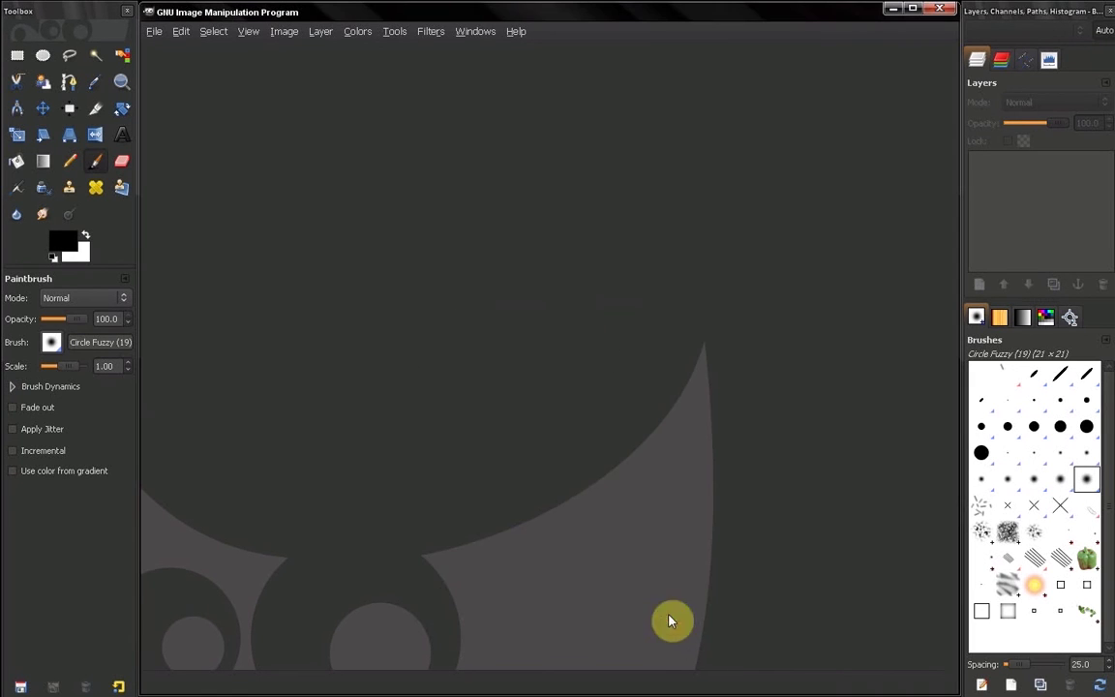
Step: Reopen Preferences on Default Image and browse the templates list without picking one
click(179, 32)
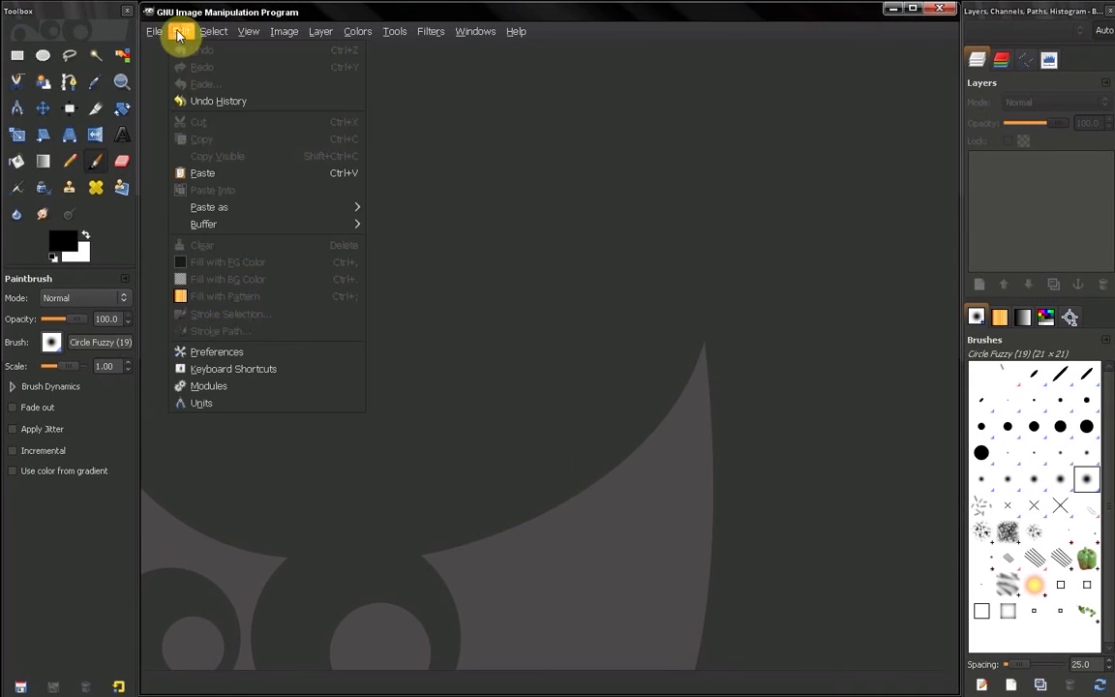
click(239, 356)
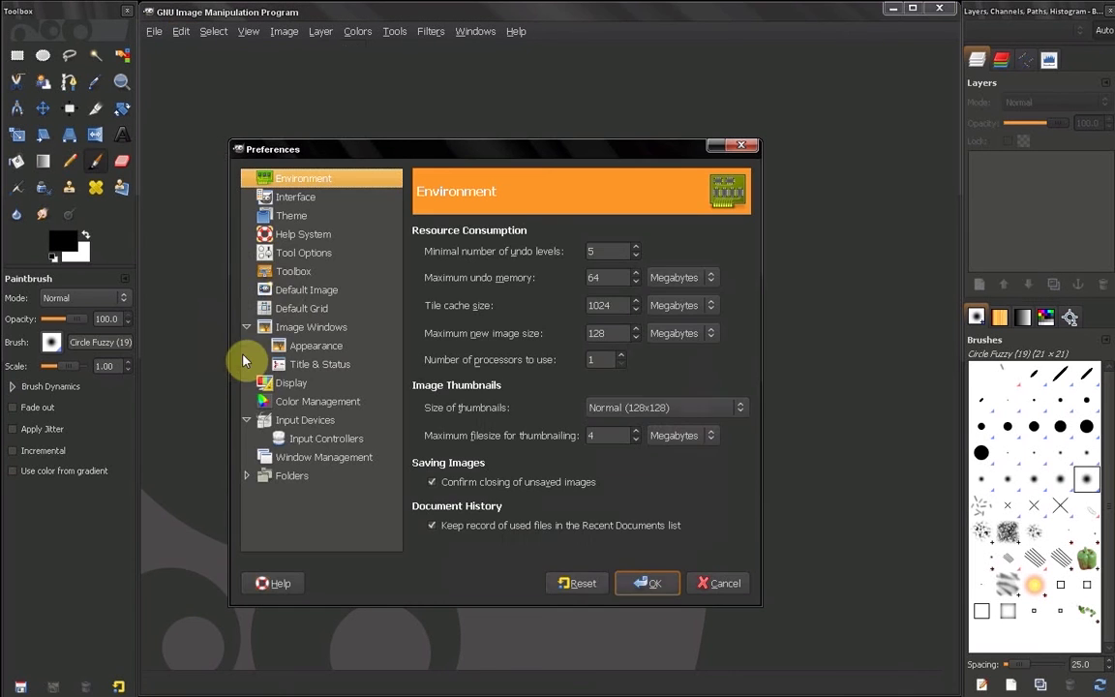
click(287, 291)
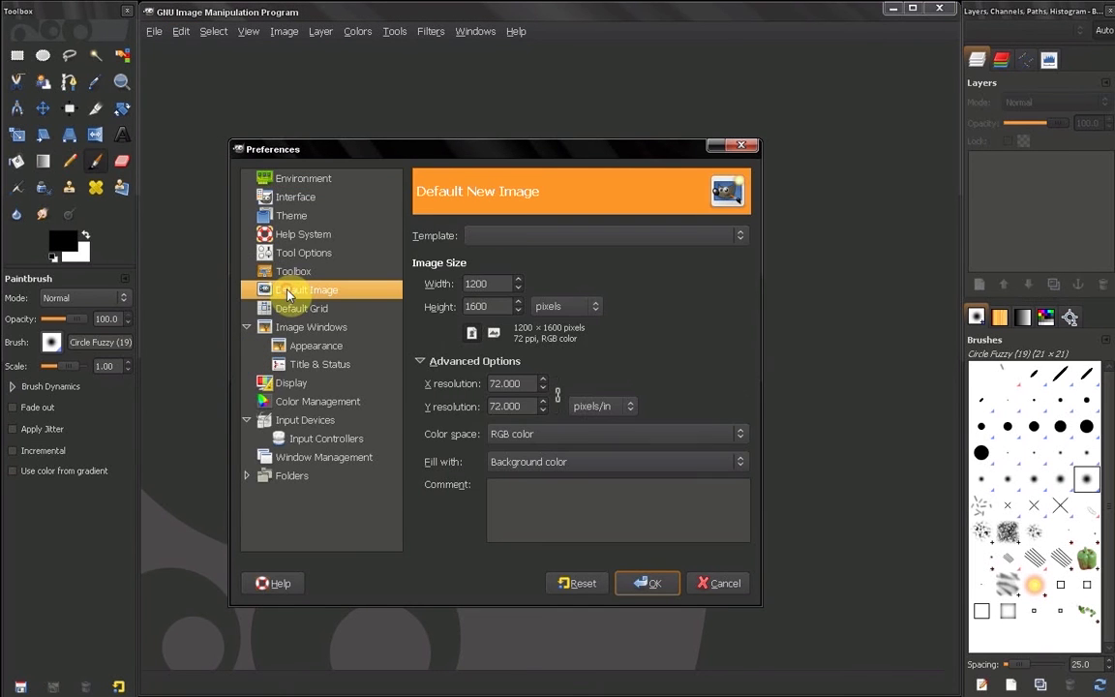
click(500, 237)
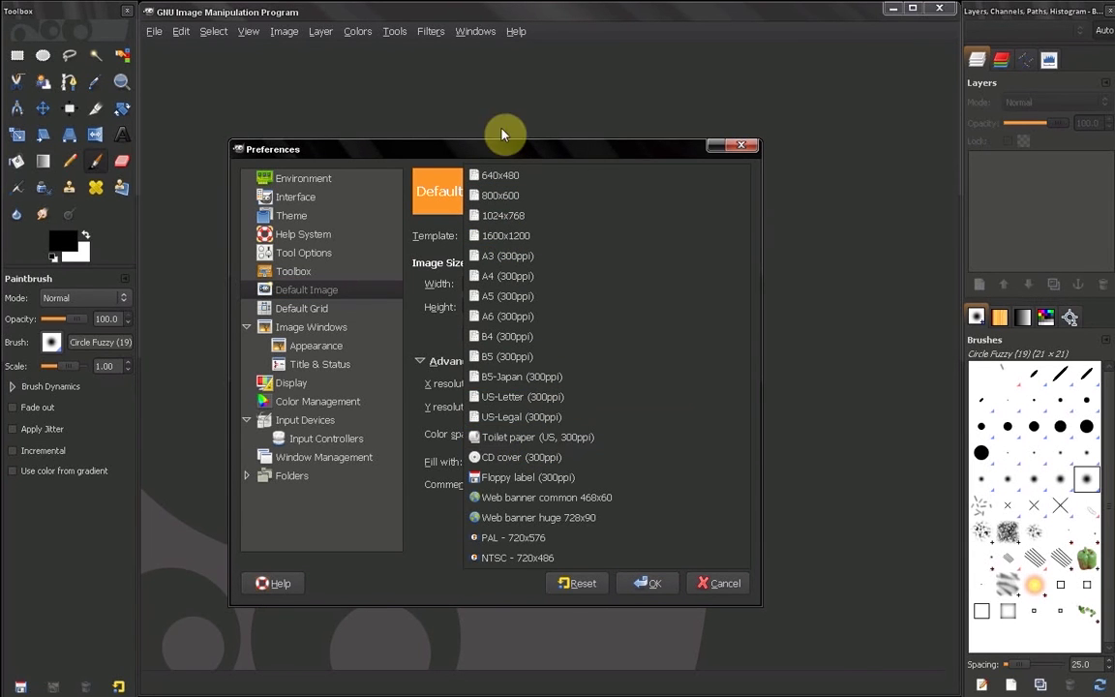
click(504, 153)
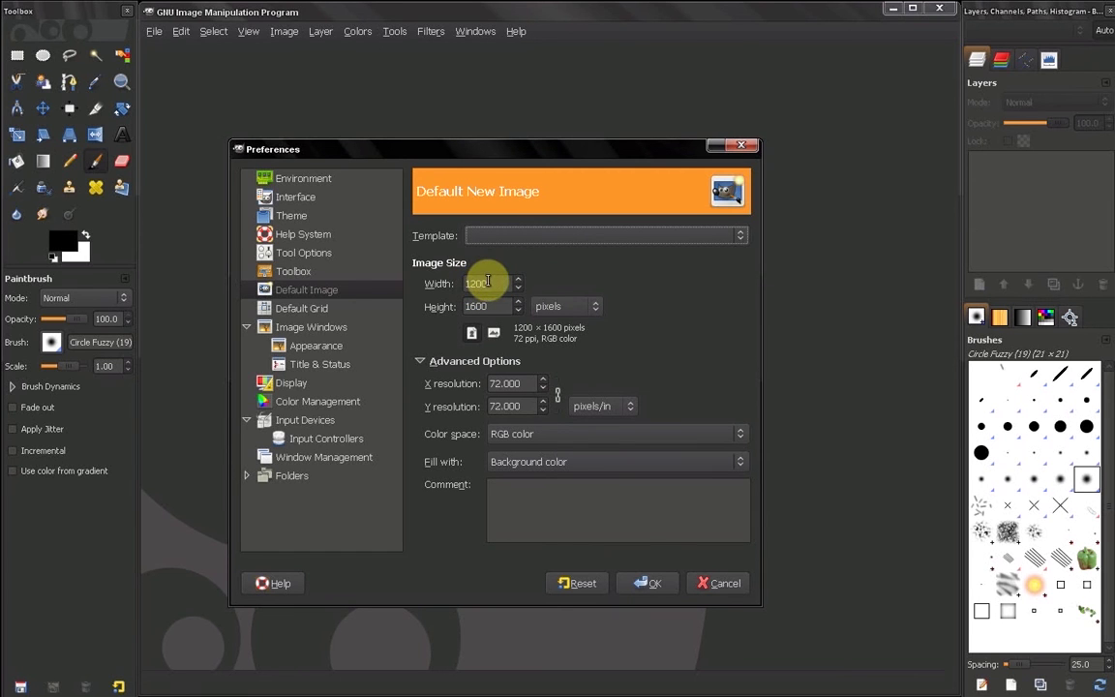
Step: Inspect the 1200 width, size units and Advanced Options resolution units, keeping pixels and pixels/in
drag(491, 284, 461, 279)
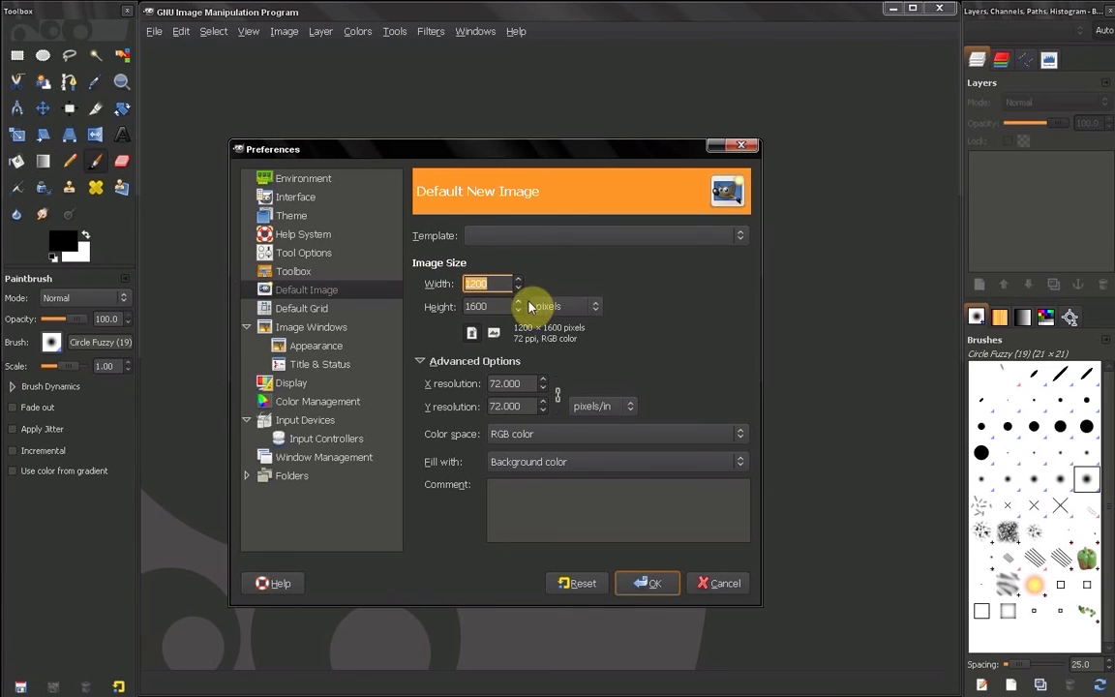
click(597, 308)
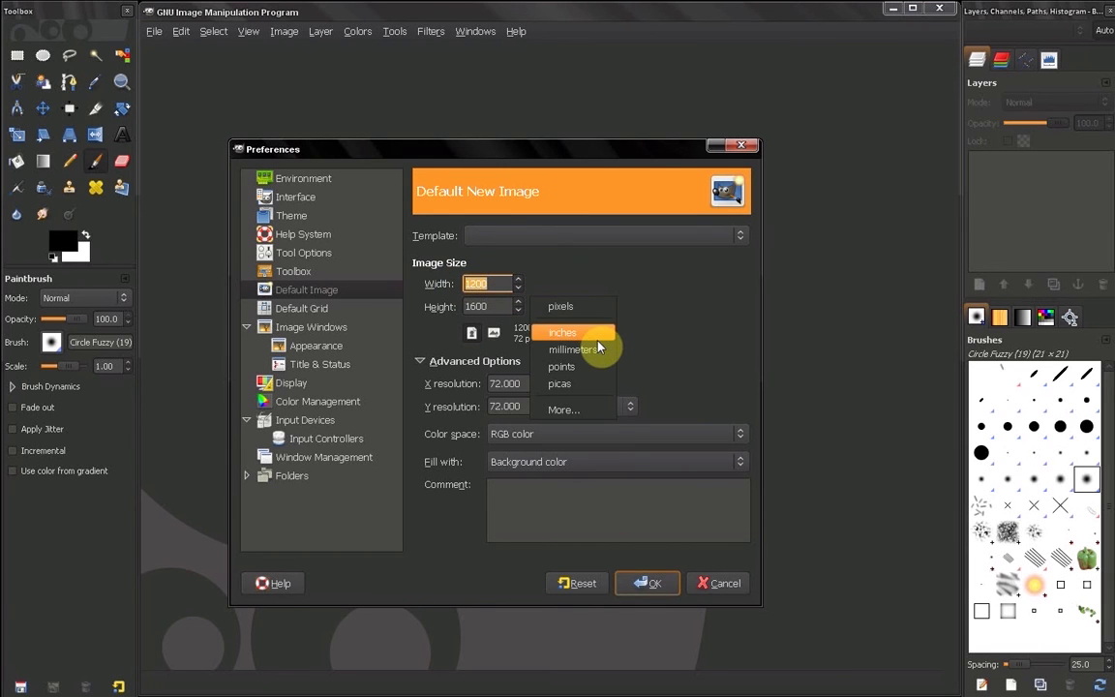
click(562, 306)
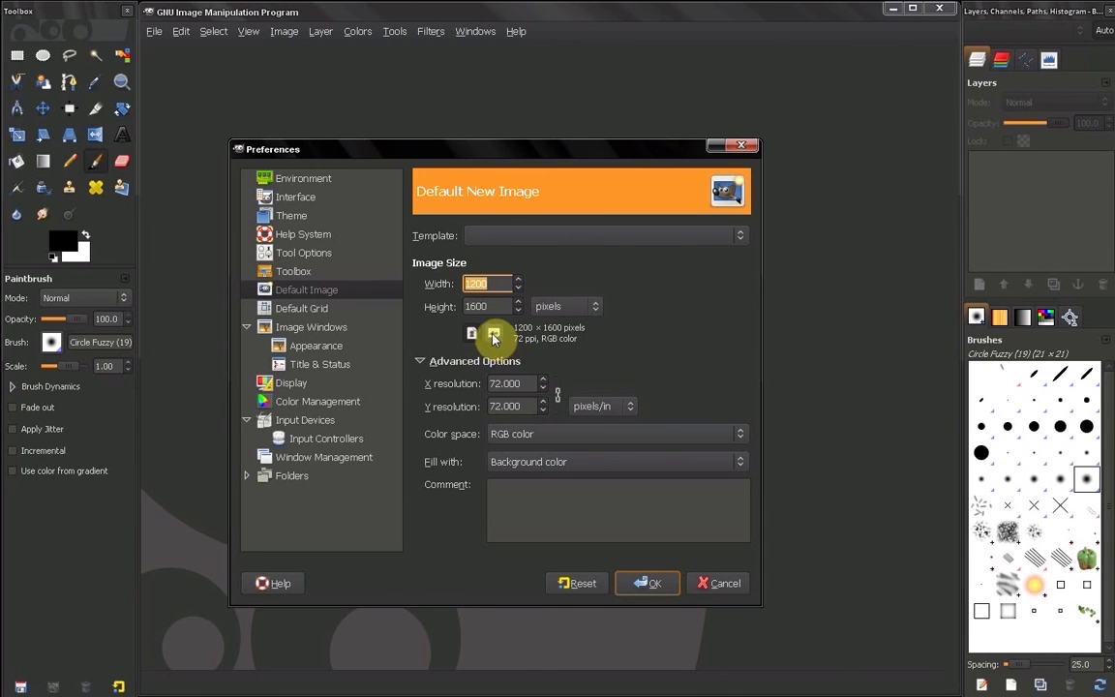
click(610, 360)
click(431, 363)
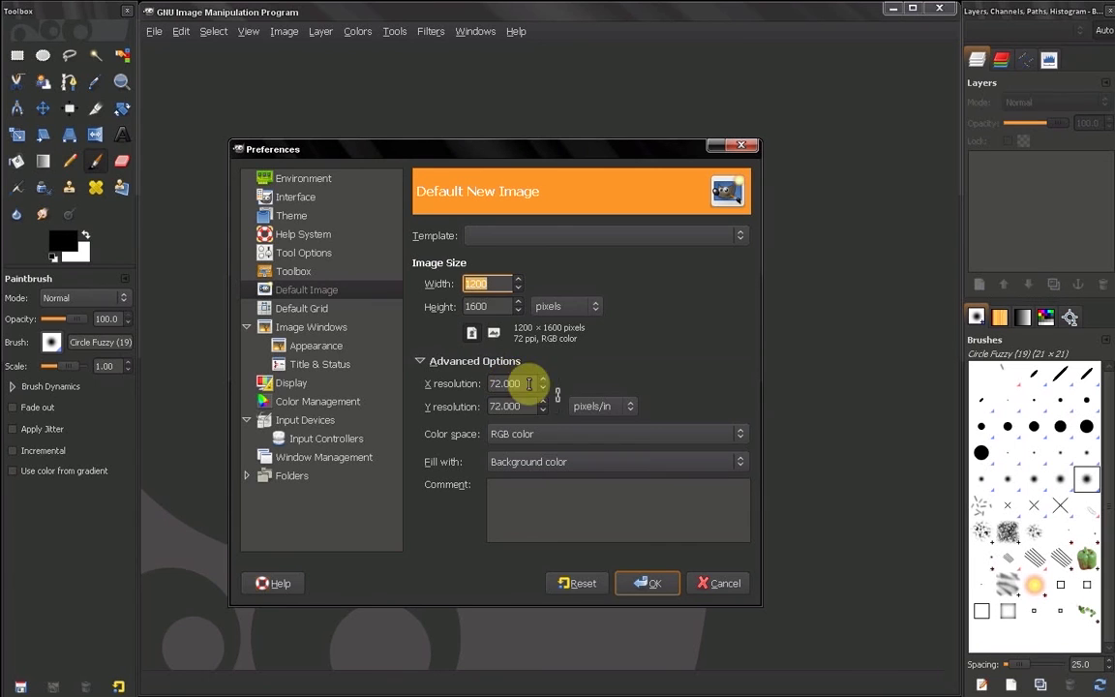
click(631, 408)
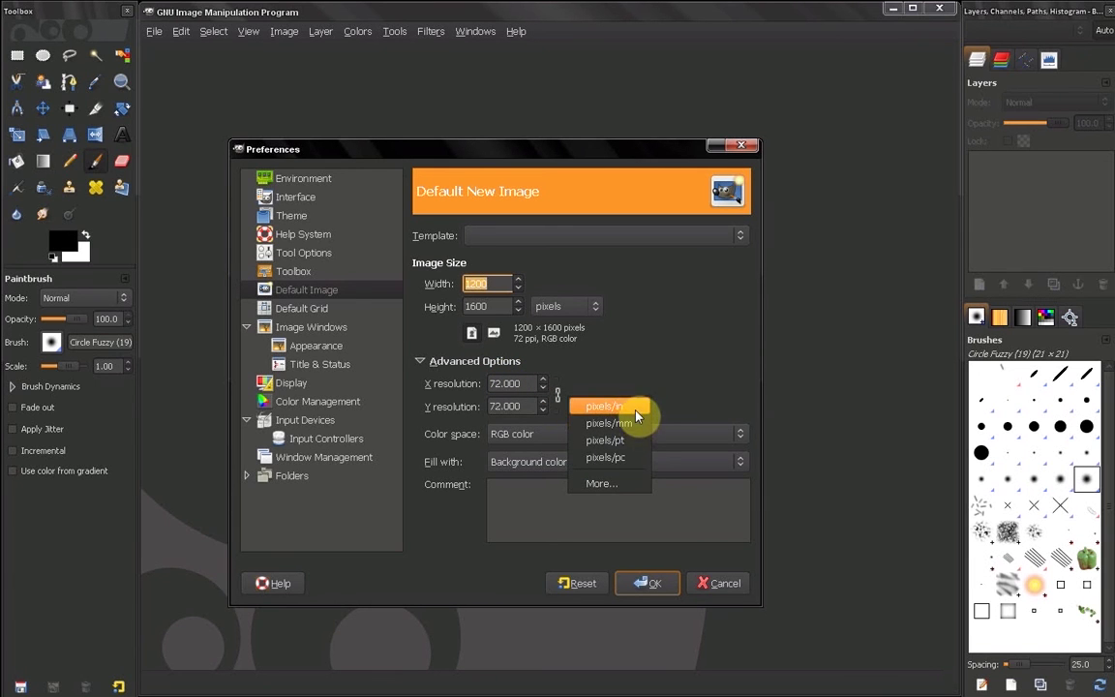
click(602, 374)
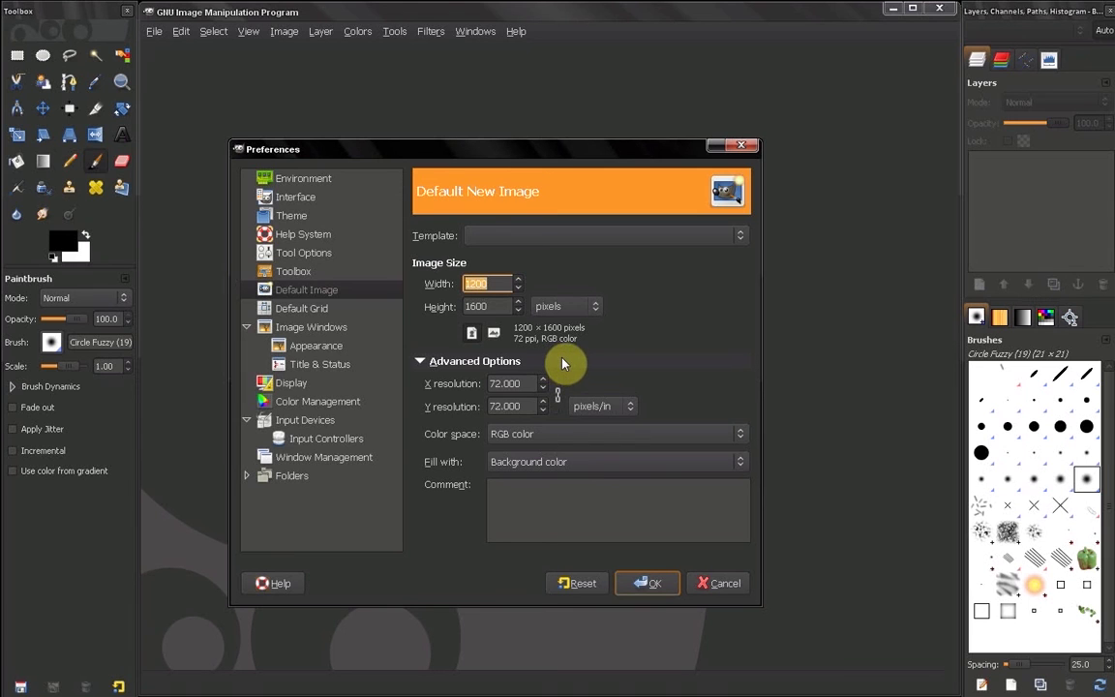
click(510, 445)
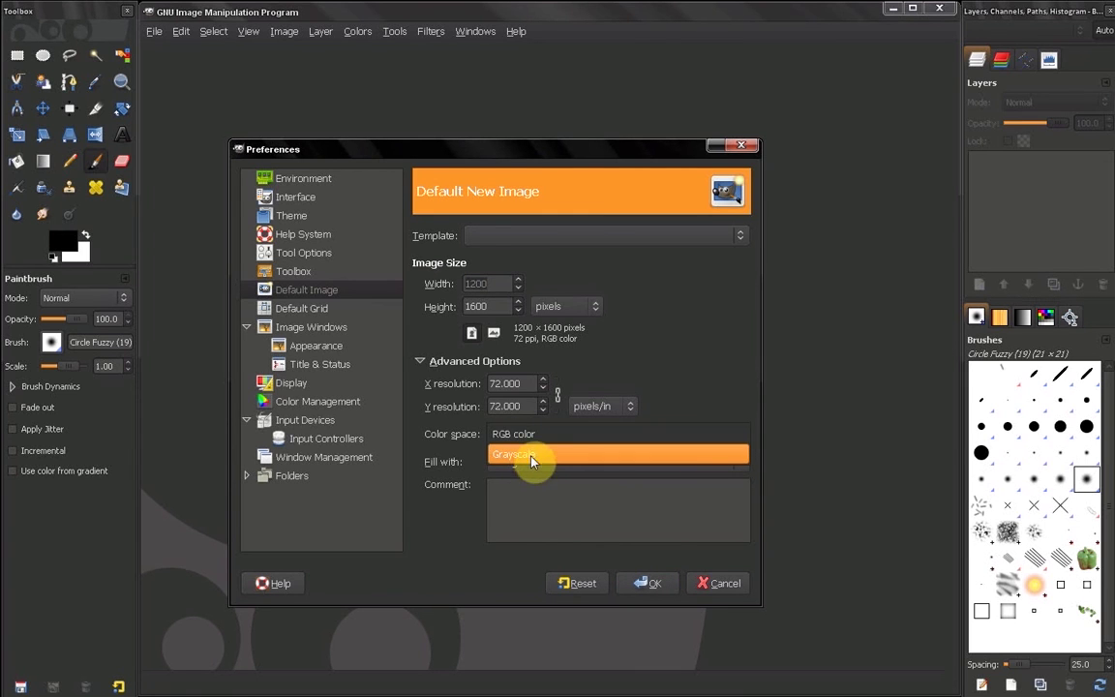
click(529, 437)
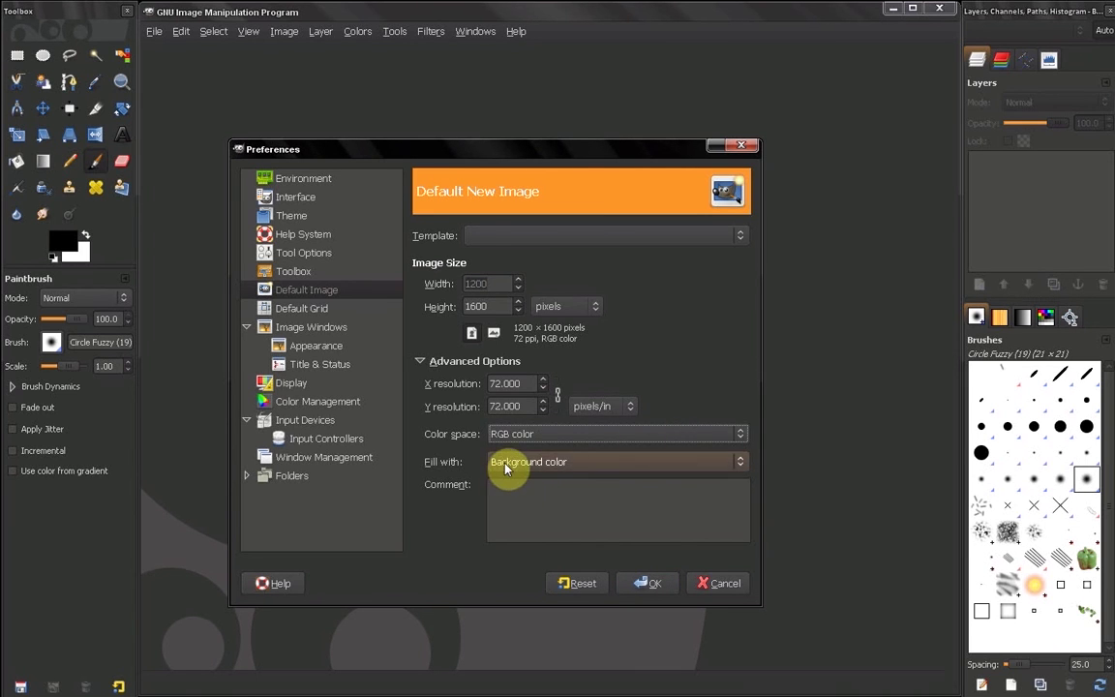
click(505, 469)
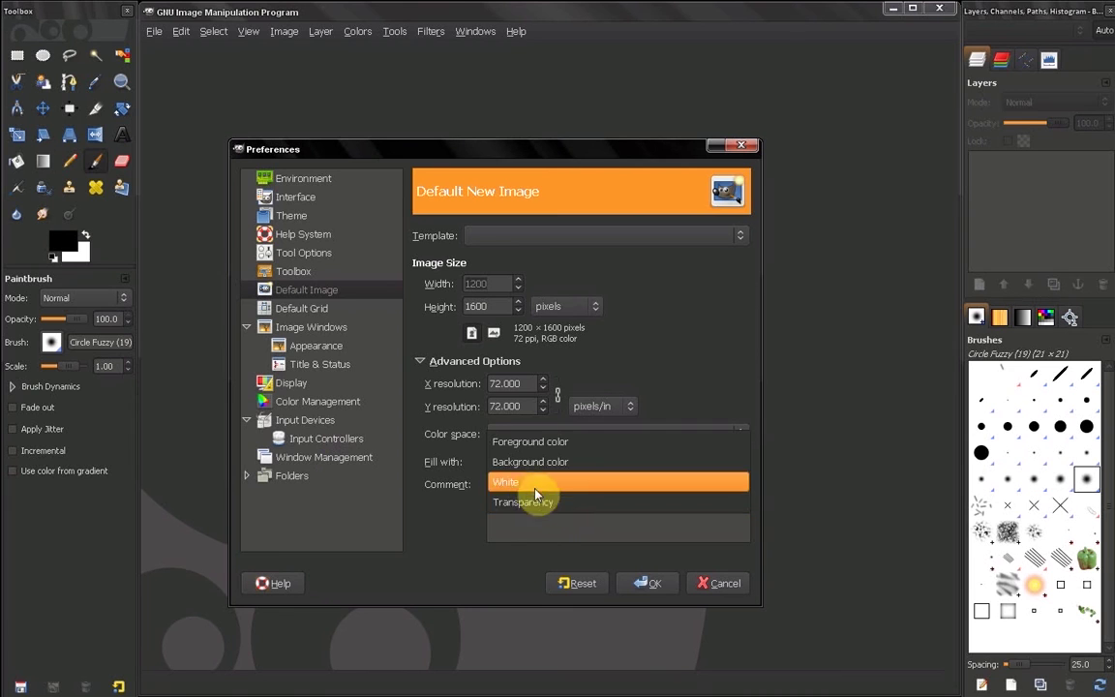
click(471, 518)
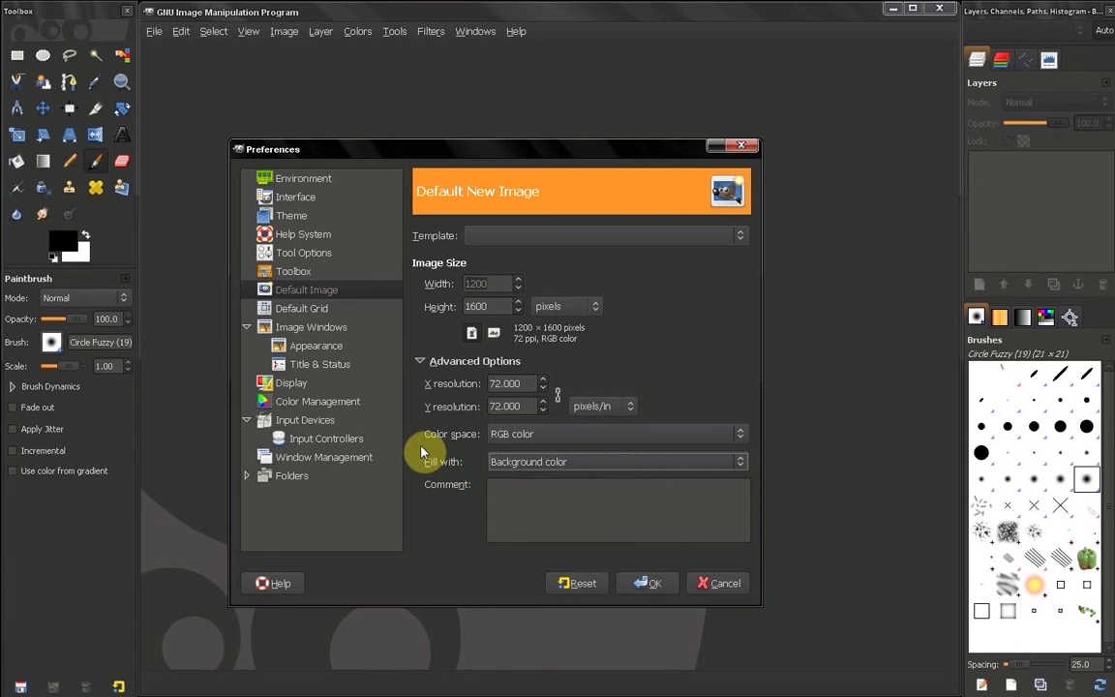
Step: Raise the default X resolution by five spin steps
click(543, 379)
click(543, 380)
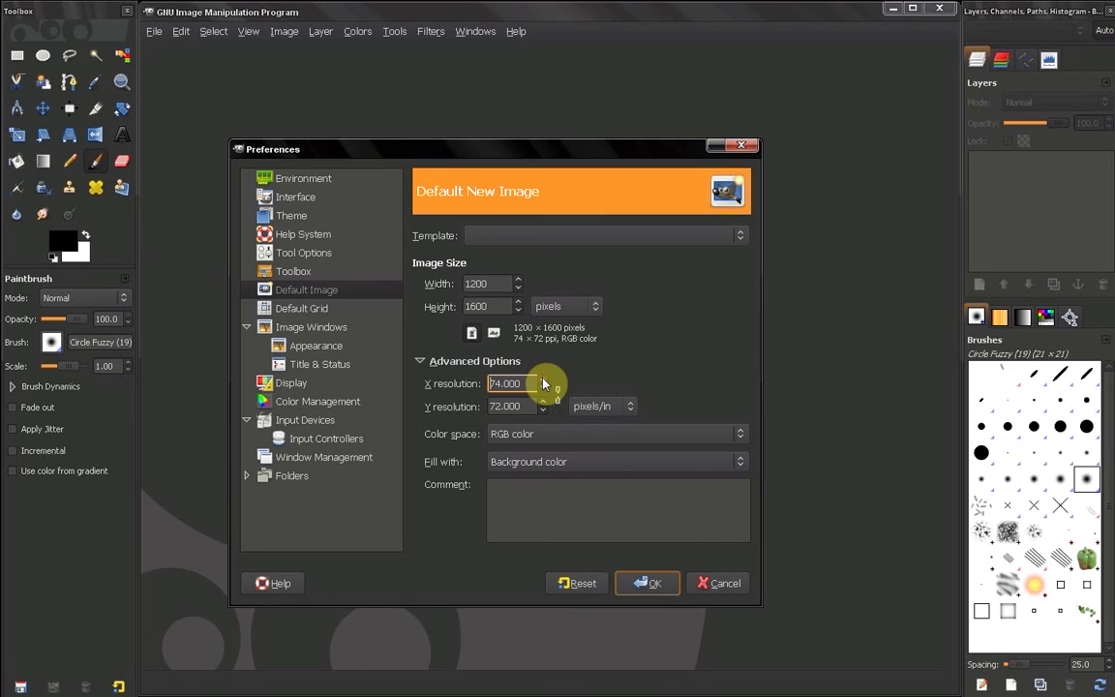
click(543, 379)
click(543, 380)
click(543, 379)
click(543, 379)
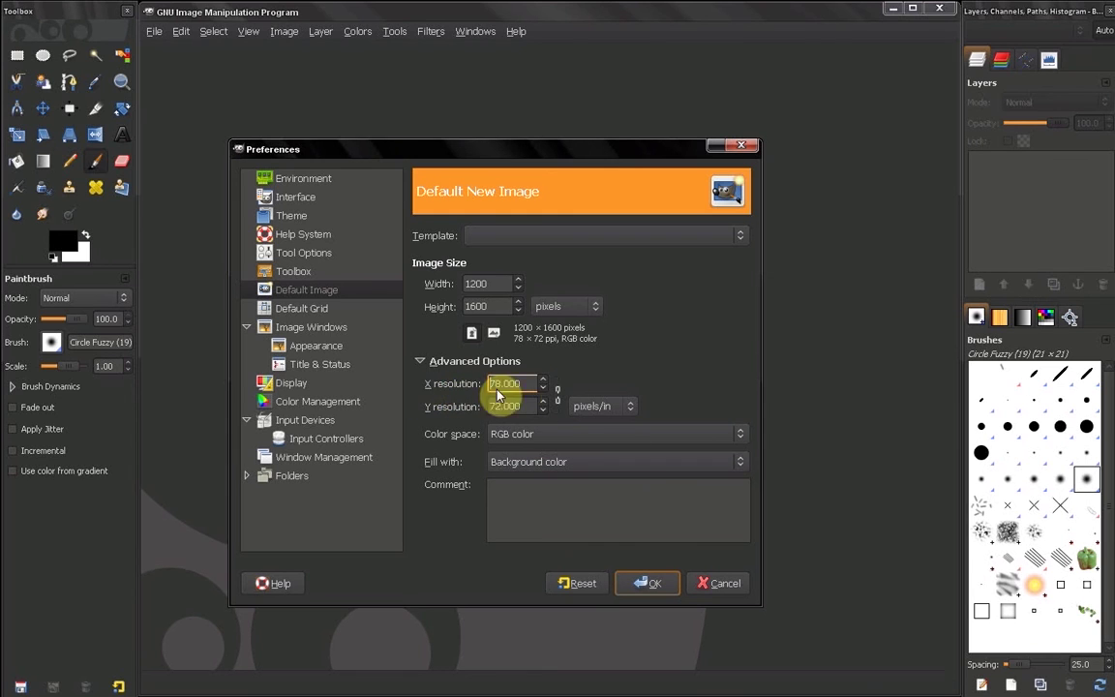
Step: Link X and Y resolutions and adjust Y so both read 76.000 pixels/in
click(559, 397)
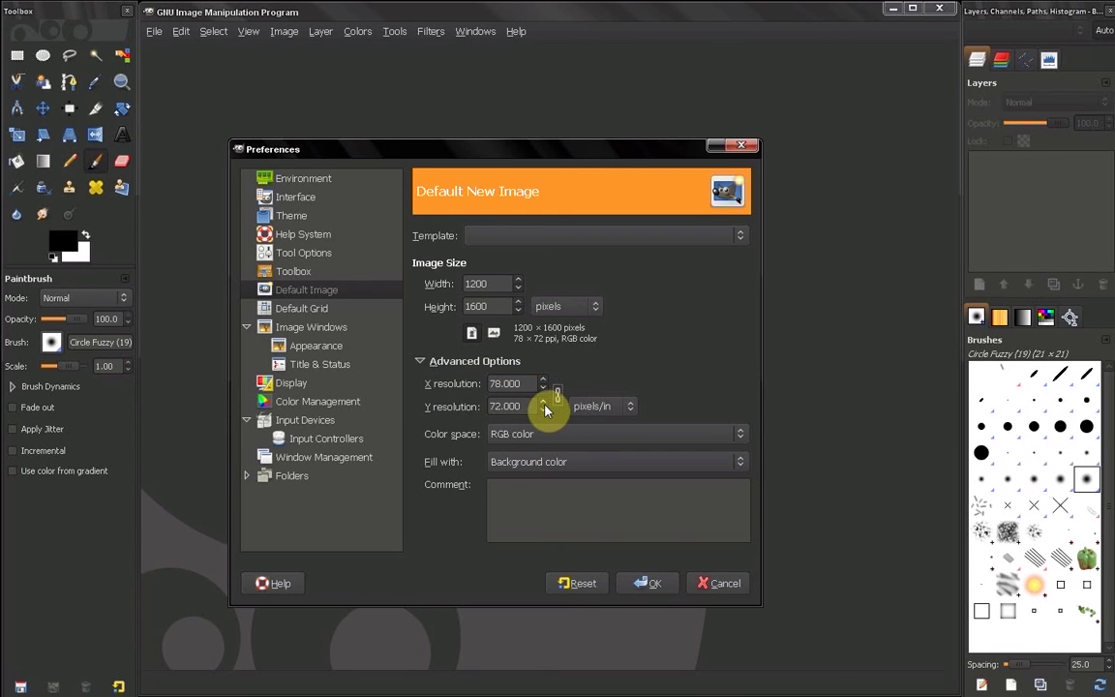
click(543, 402)
click(543, 403)
click(543, 402)
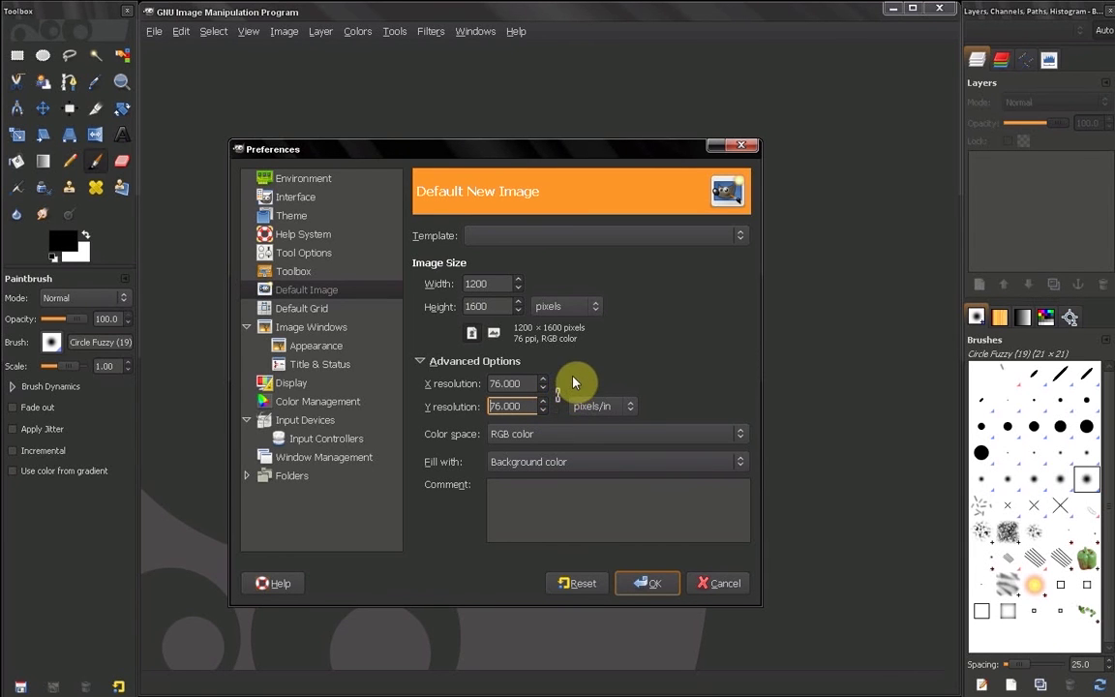
click(559, 402)
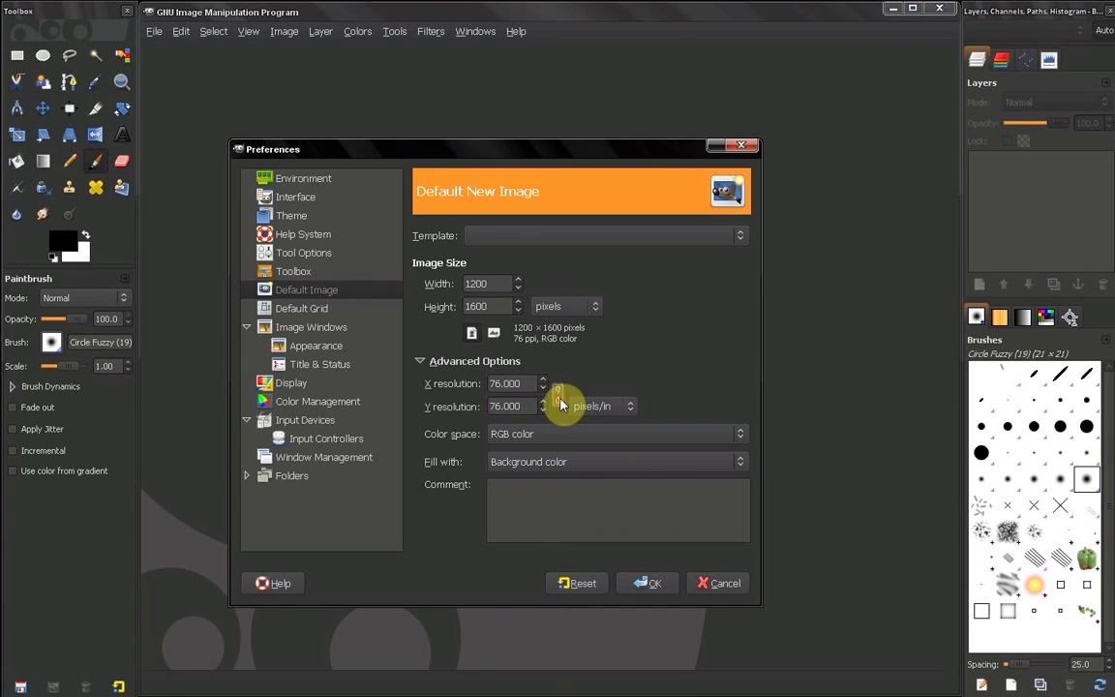